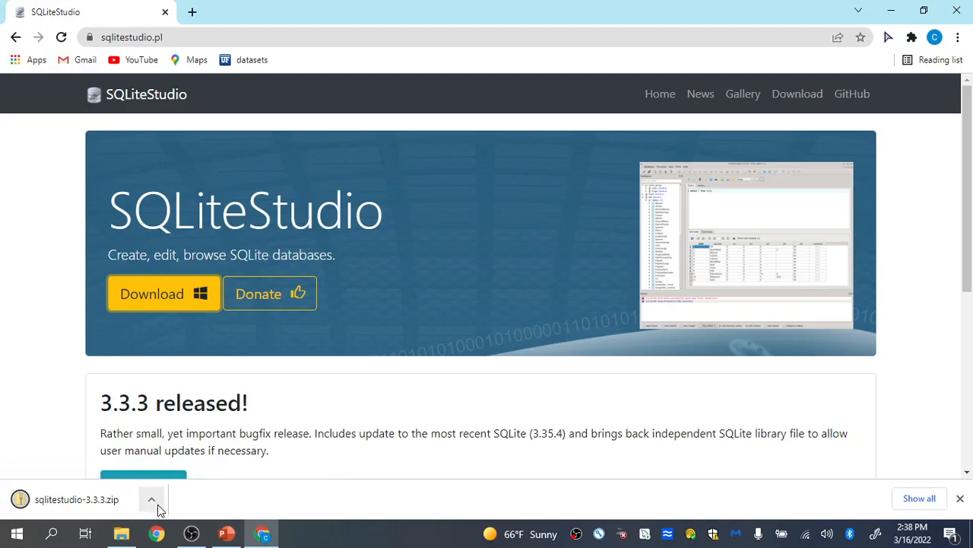
- Show the downloaded sqlitestudio-3.3.3.zip in its Downloads folder and move the folder window clear of the desktop's edge
left_click(152, 500)
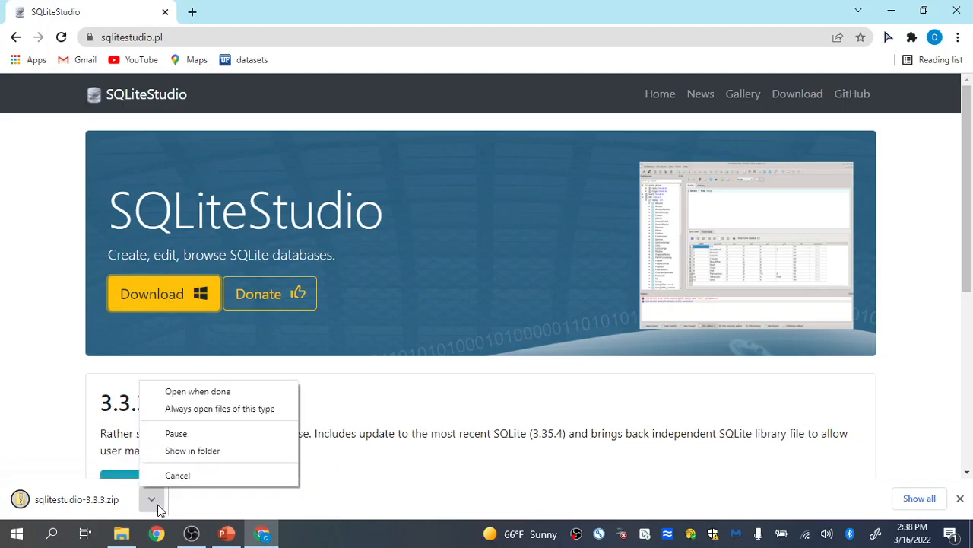
left_click(219, 451)
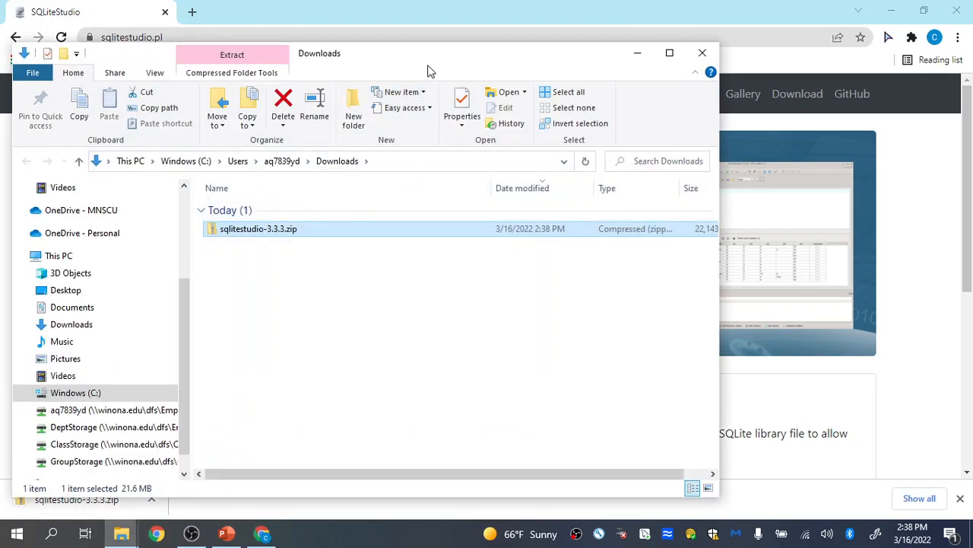
left_click_drag(423, 59, 563, 58)
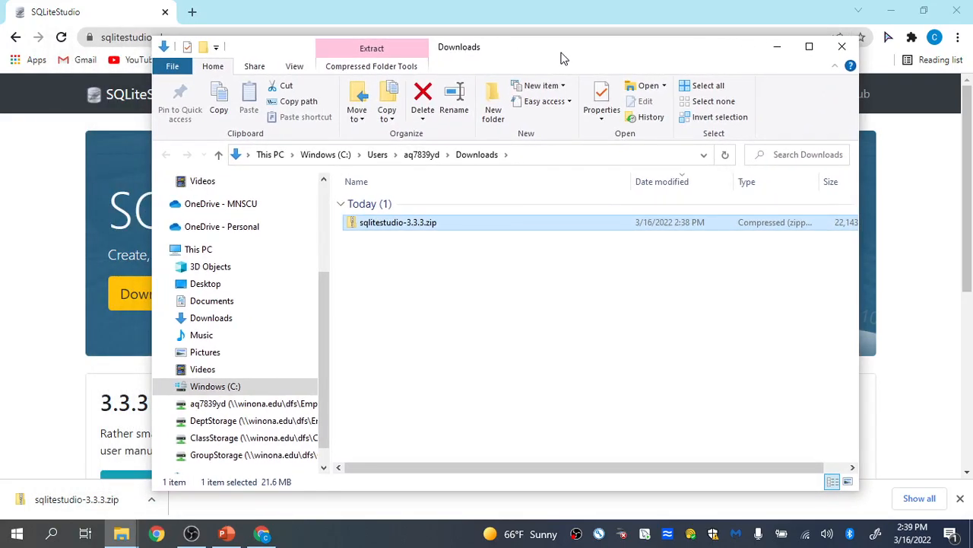
- Minimize the browser, narrow the Downloads window and place it on one half of the desktop, and close the duplicate Downloads window
left_click(895, 15)
left_click_drag(721, 50, 661, 63)
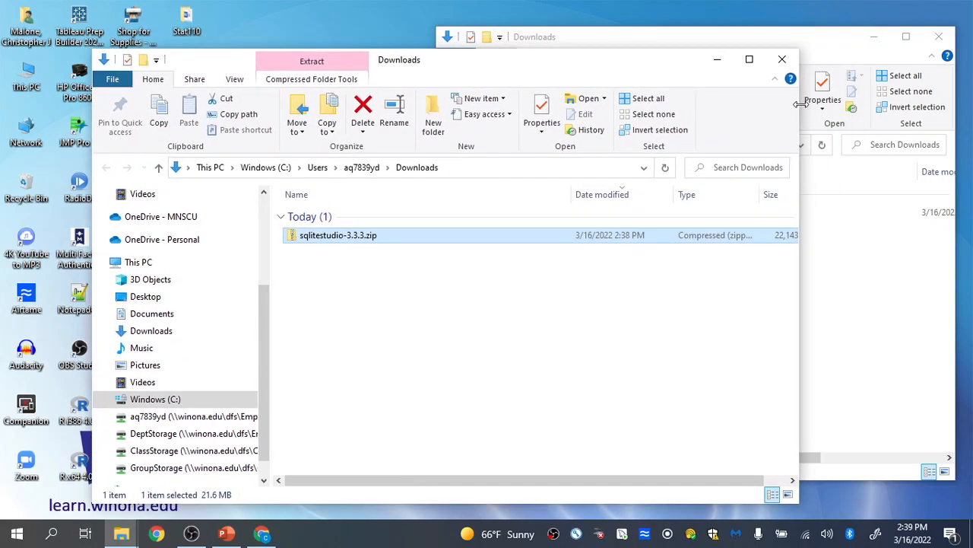
left_click_drag(801, 105, 802, 104)
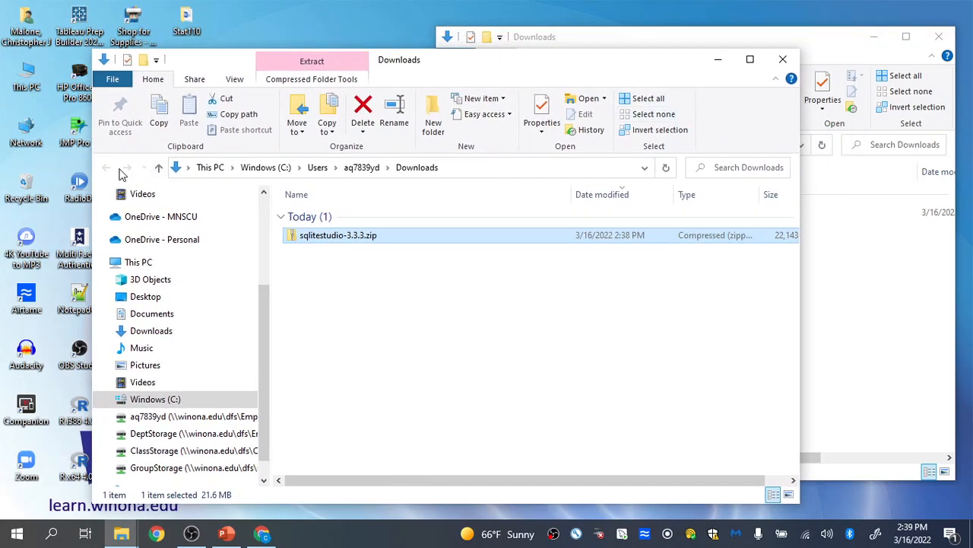
left_click_drag(93, 175, 243, 174)
left_click_drag(598, 66, 768, 78)
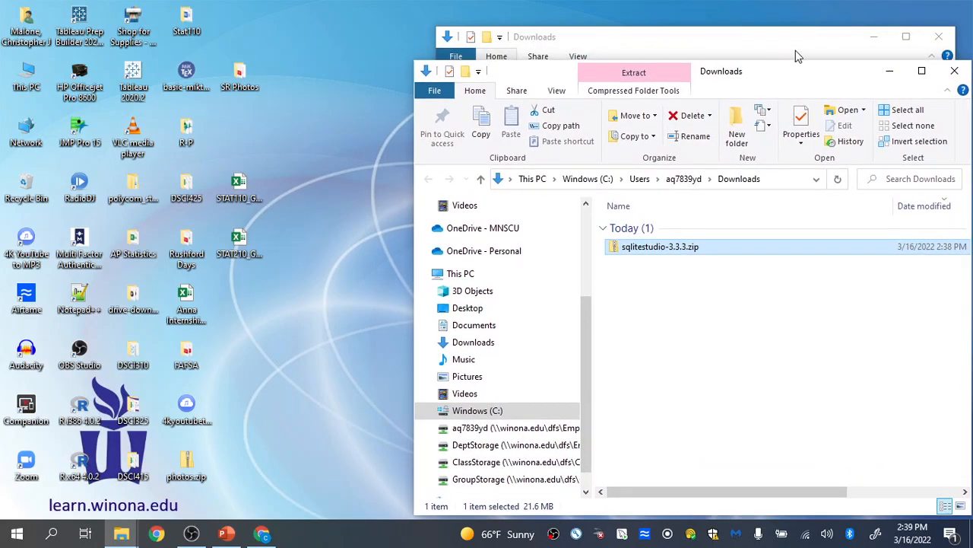
left_click(938, 37)
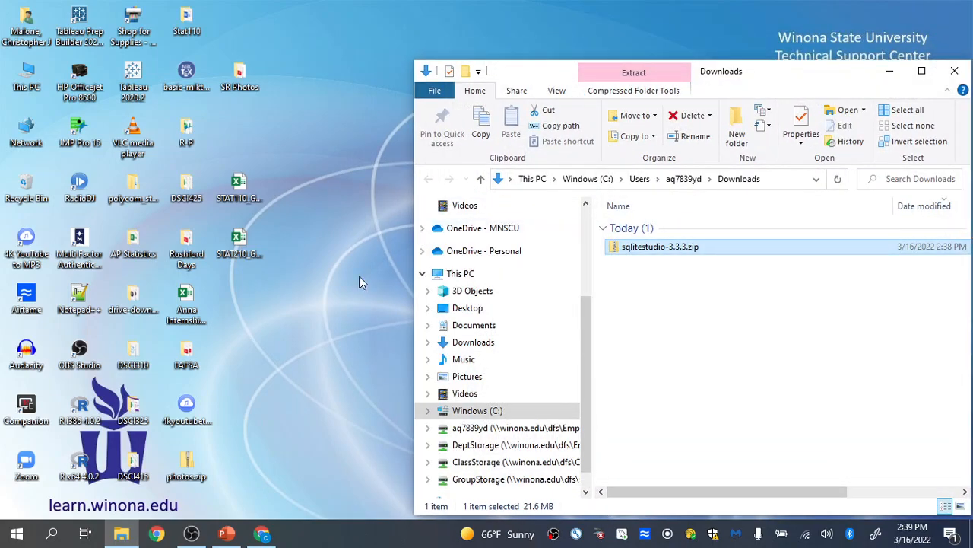
- Open a second File Explorer window and size it to fit beside the Downloads window
right_click(126, 536)
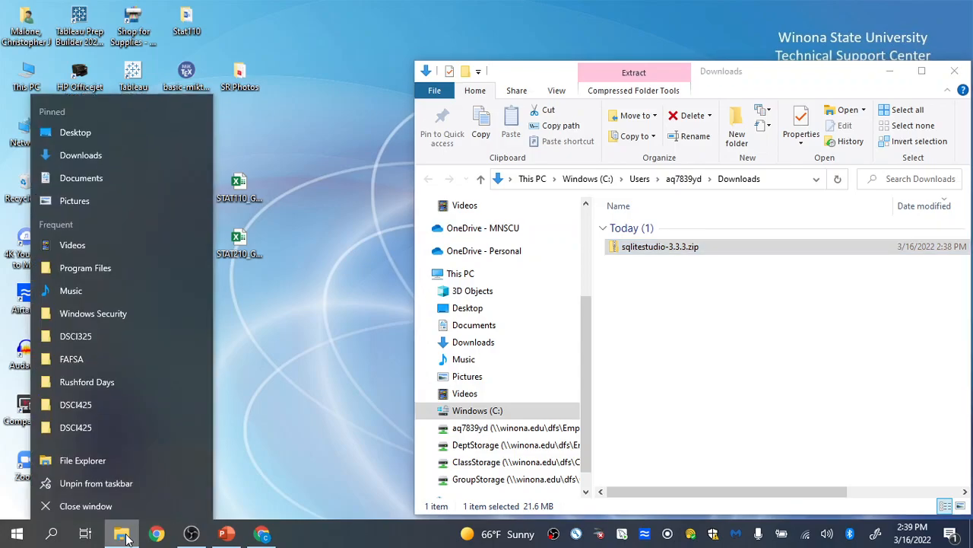
left_click(97, 457)
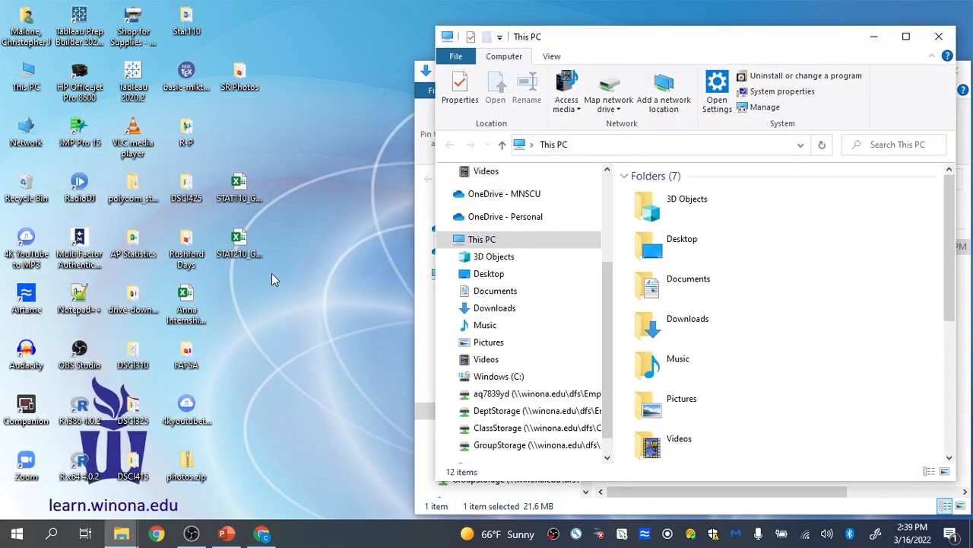
left_click_drag(629, 48, 218, 57)
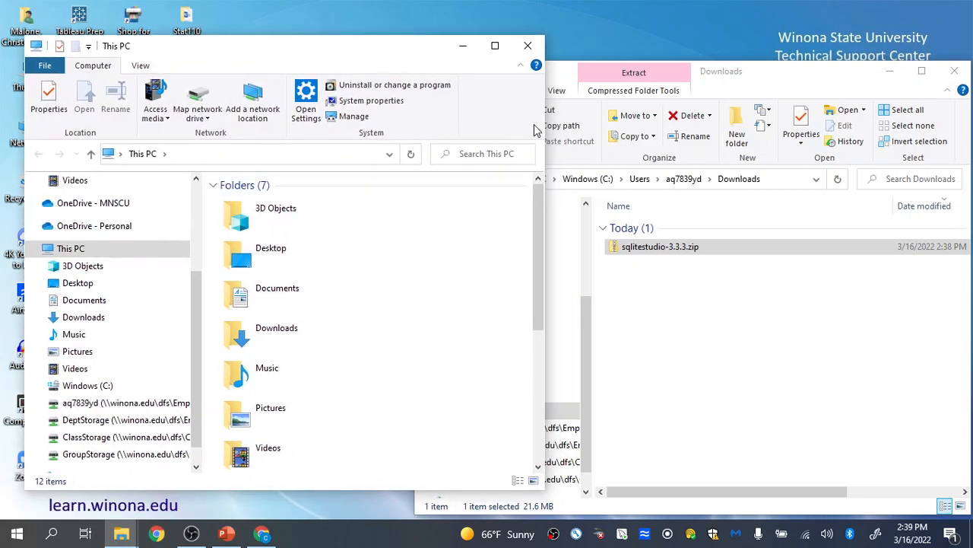
left_click_drag(543, 123, 406, 134)
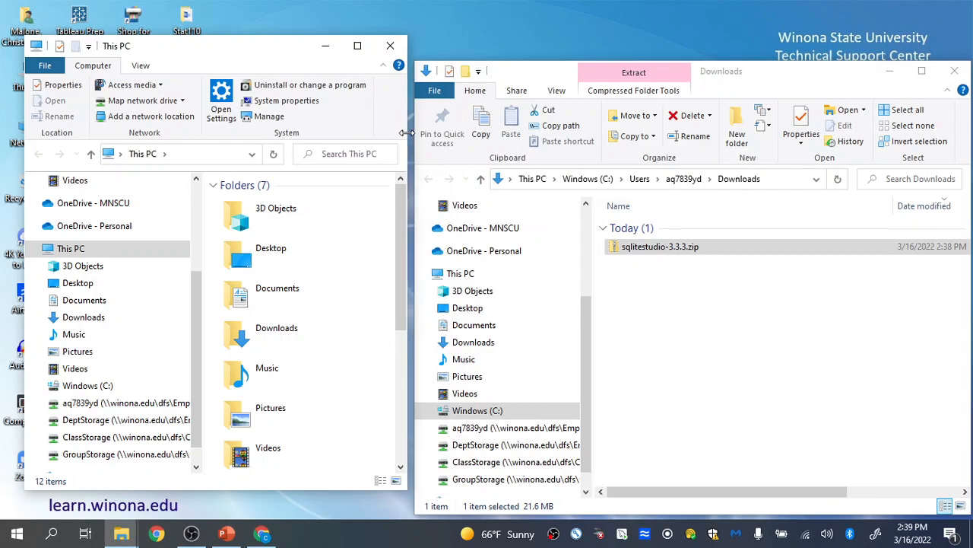
- Create a folder named SQLite-Studio inside Program Files on the C: drive, granting the required permission
left_click(109, 393)
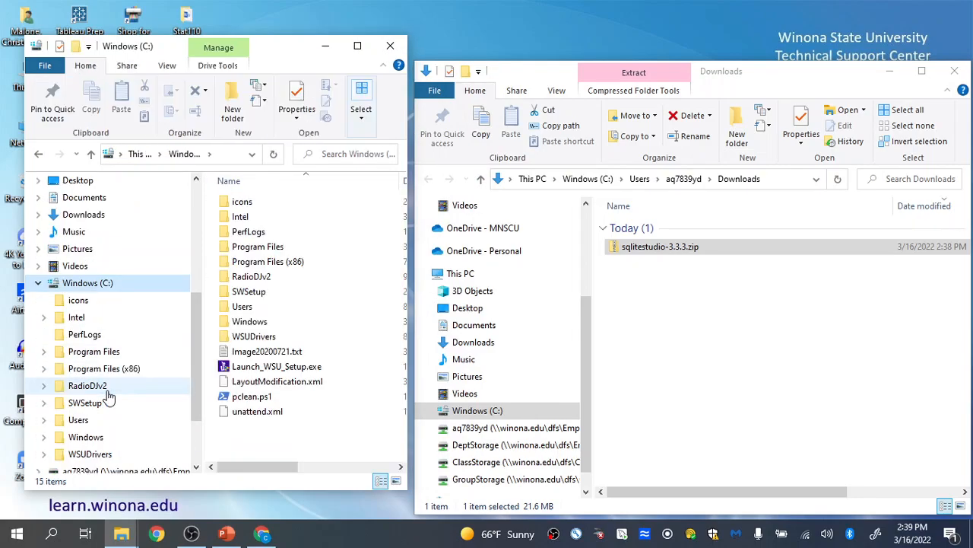
double_click(261, 252)
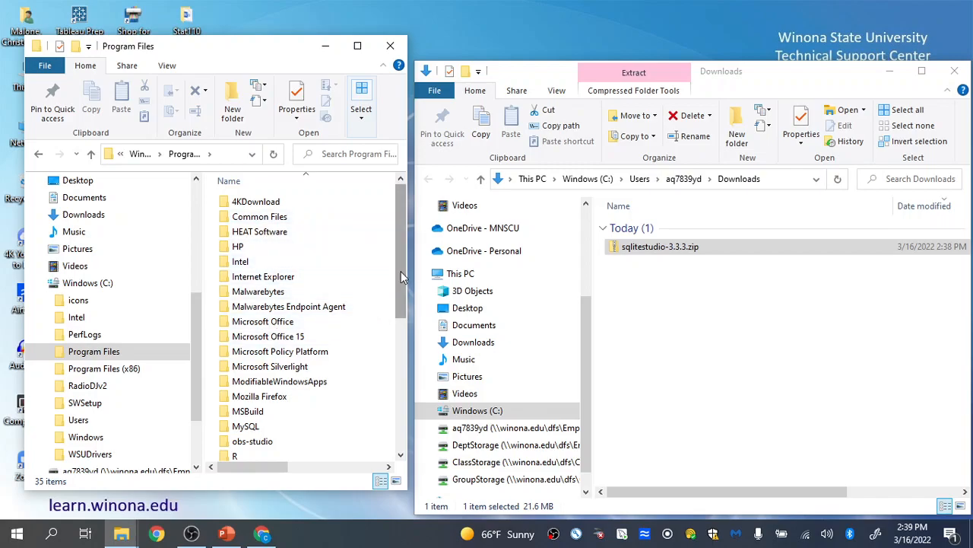
left_click(236, 120)
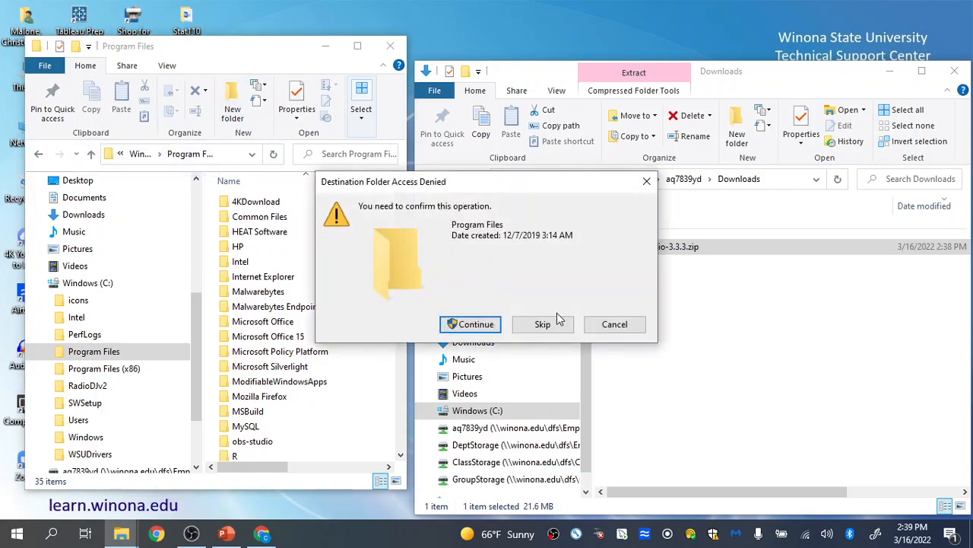
left_click(487, 326)
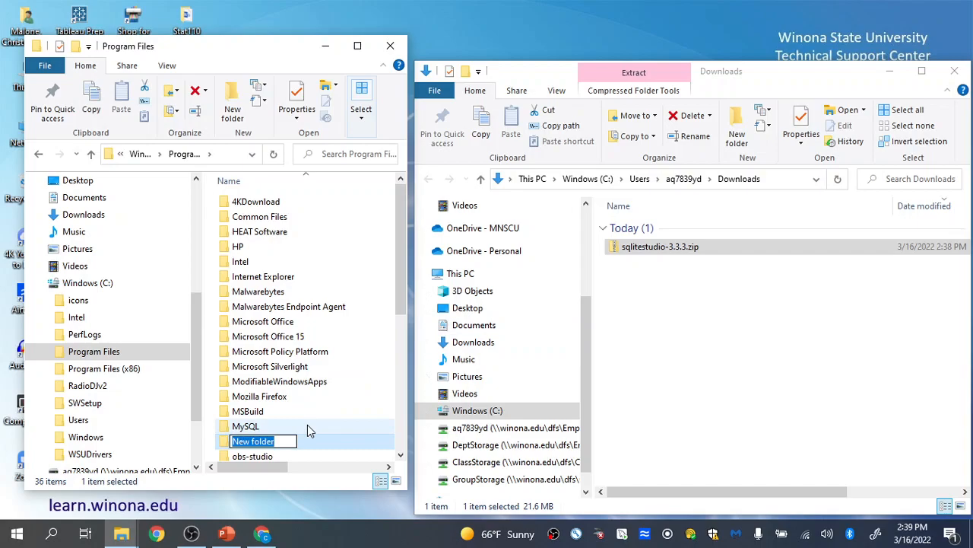
type("SQ")
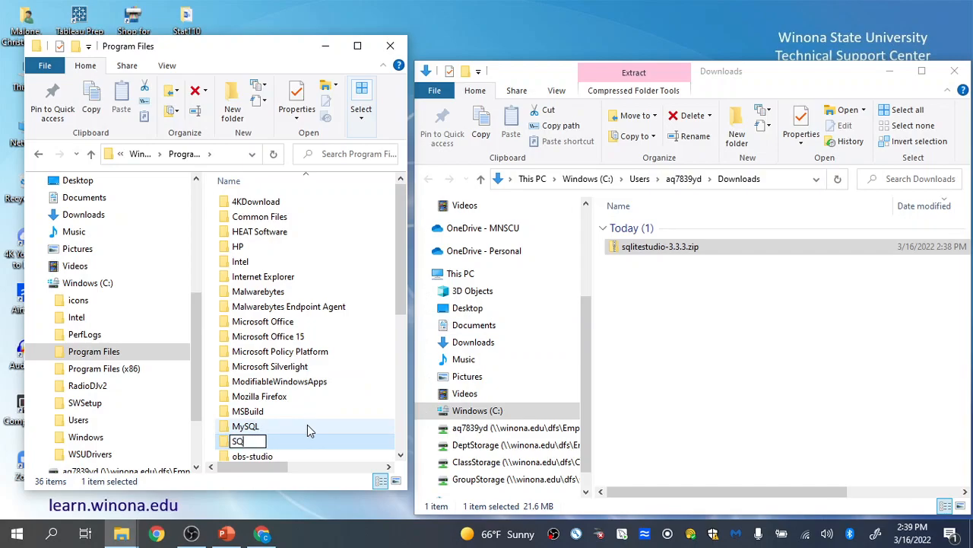
type("Lite-Studio")
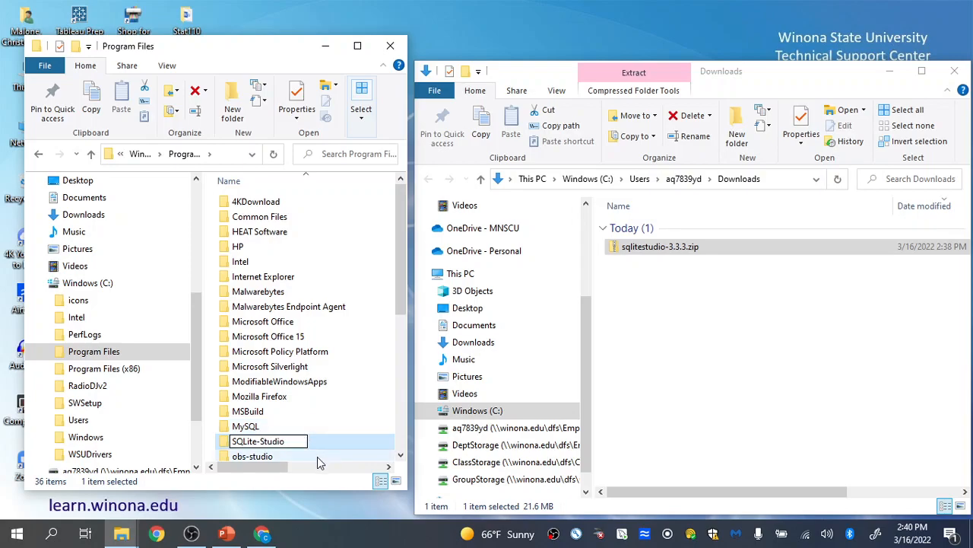
left_click(319, 456)
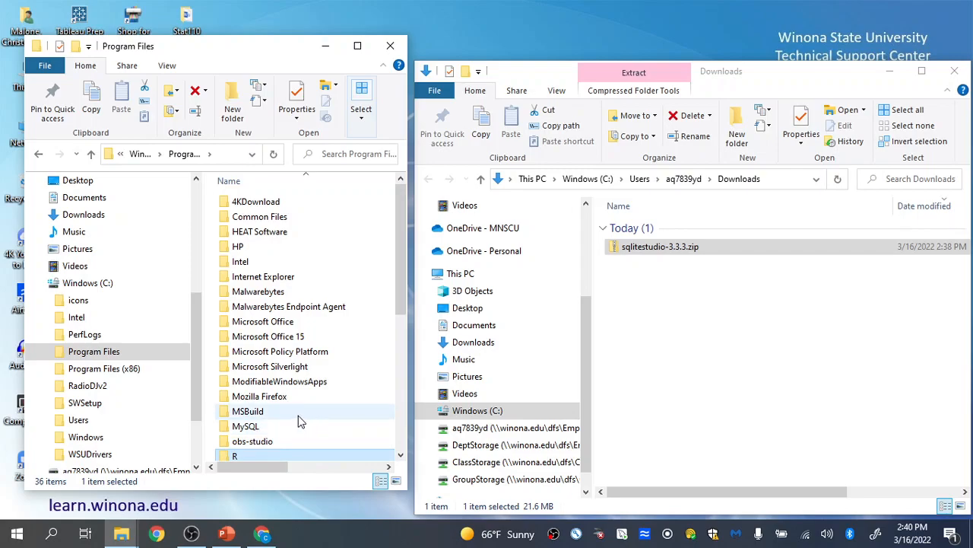
- Move sqlitestudio-3.3.3.zip from Downloads into the SQLite-Studio folder in Program Files with administrator permission
left_click_drag(398, 297, 396, 406)
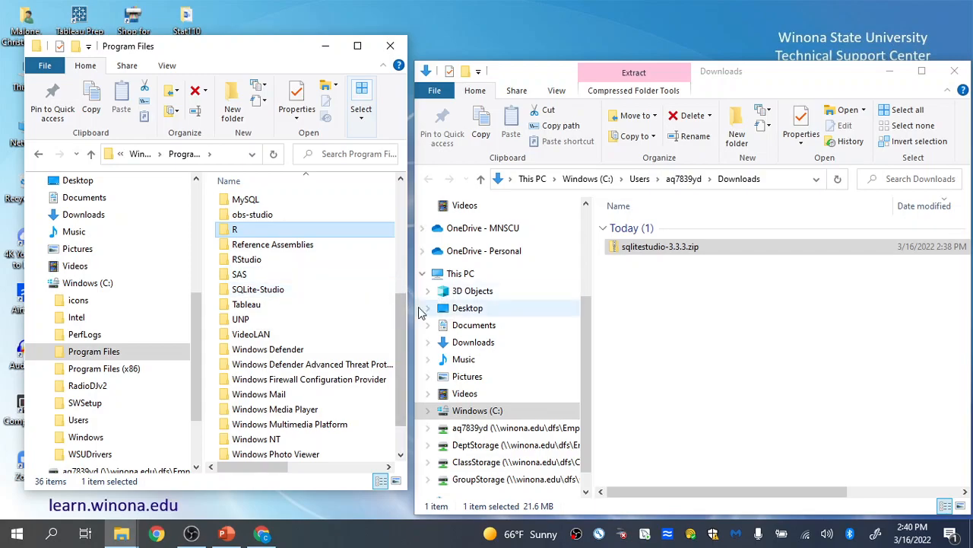
left_click(659, 295)
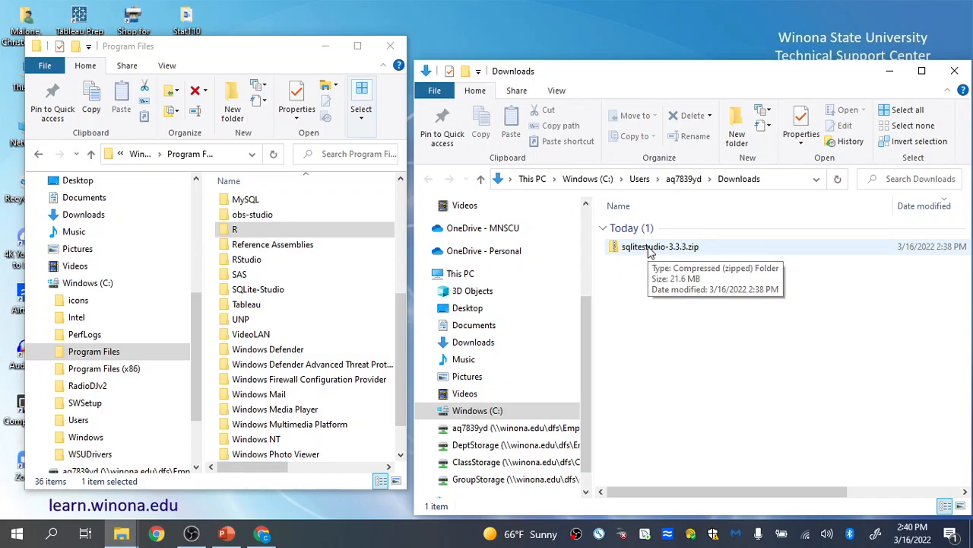
left_click(651, 254)
left_click_drag(650, 253, 333, 299)
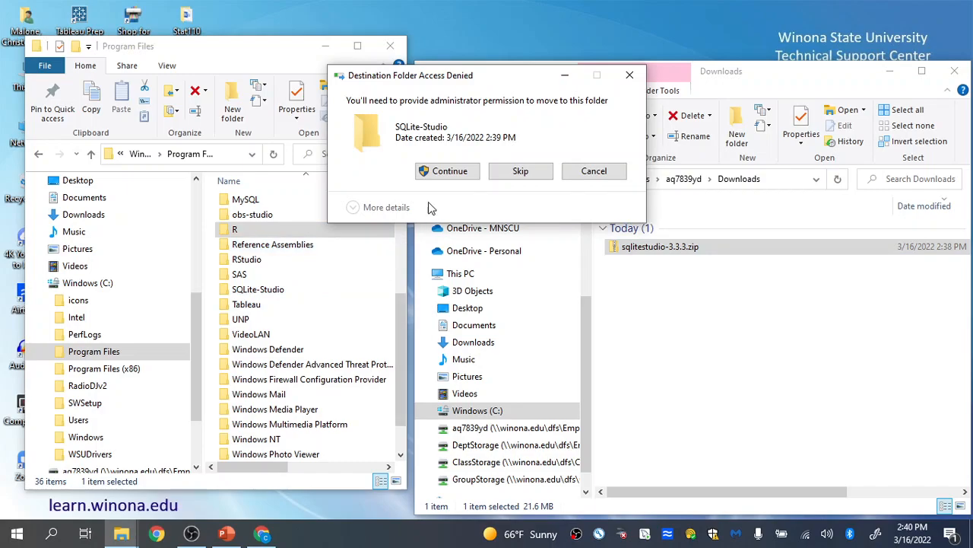
left_click(459, 172)
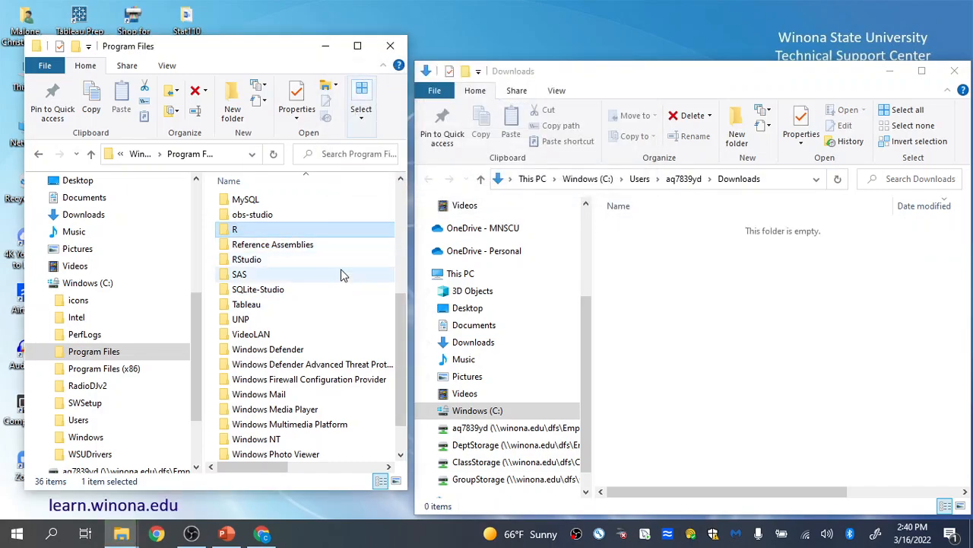
- Open the SQLite-Studio folder and start extracting all files from sqlitestudio-3.3.3.zip
double_click(259, 290)
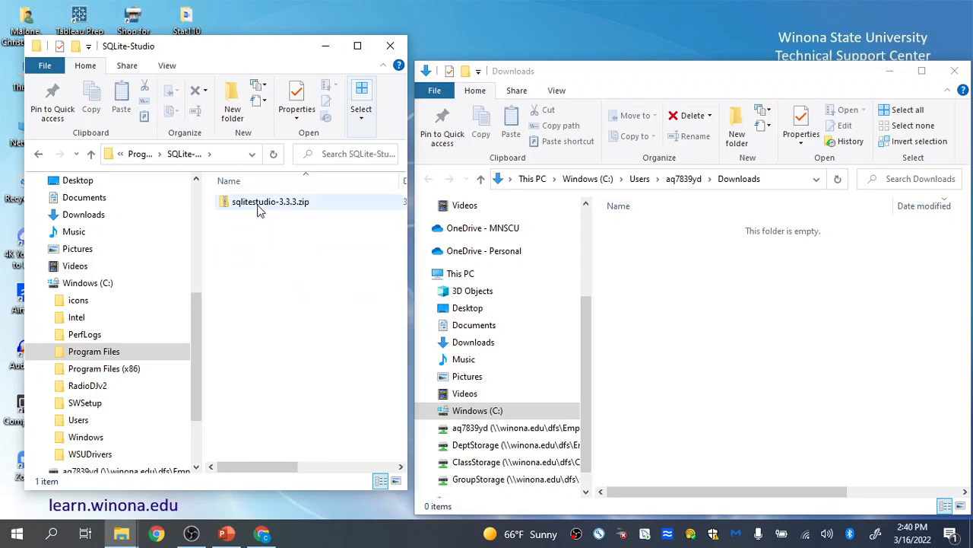
left_click(259, 205)
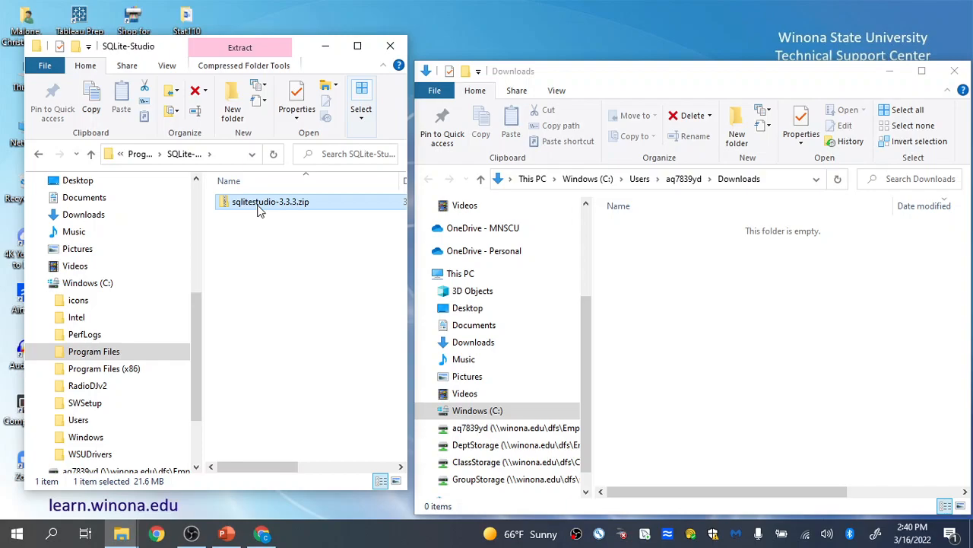
right_click(258, 207)
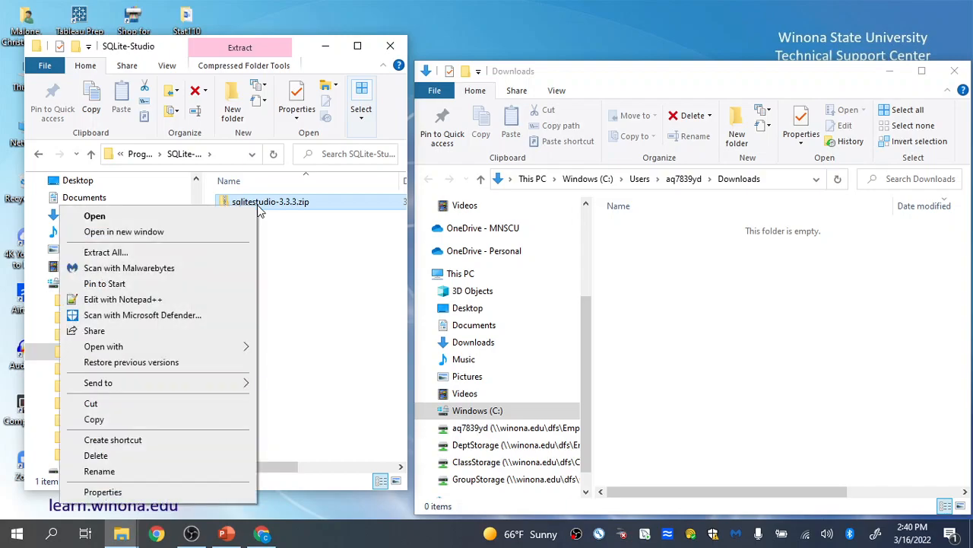
left_click(193, 252)
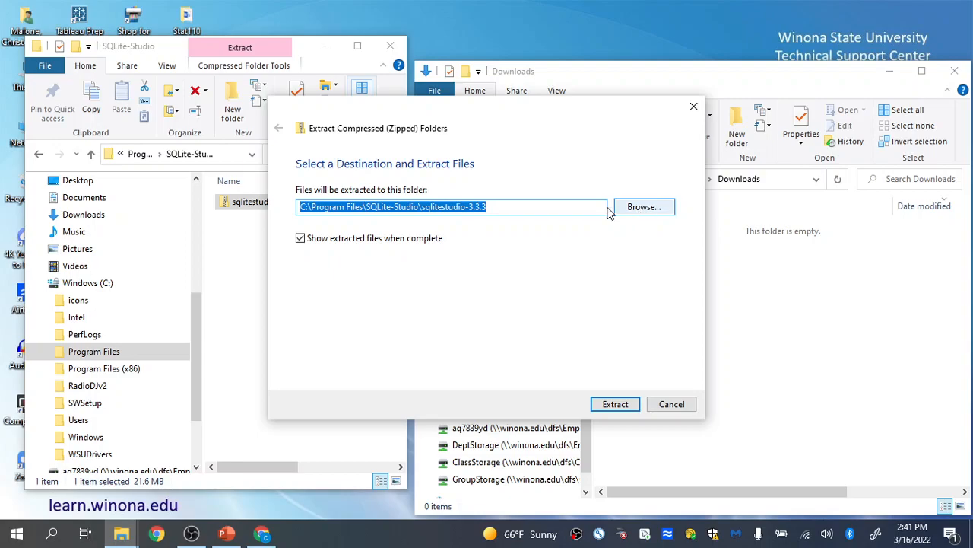
- Set the extraction destination to C:\Program Files\SQLite-Studio and extract the archive with administrator permission
left_click(517, 207)
left_click(643, 205)
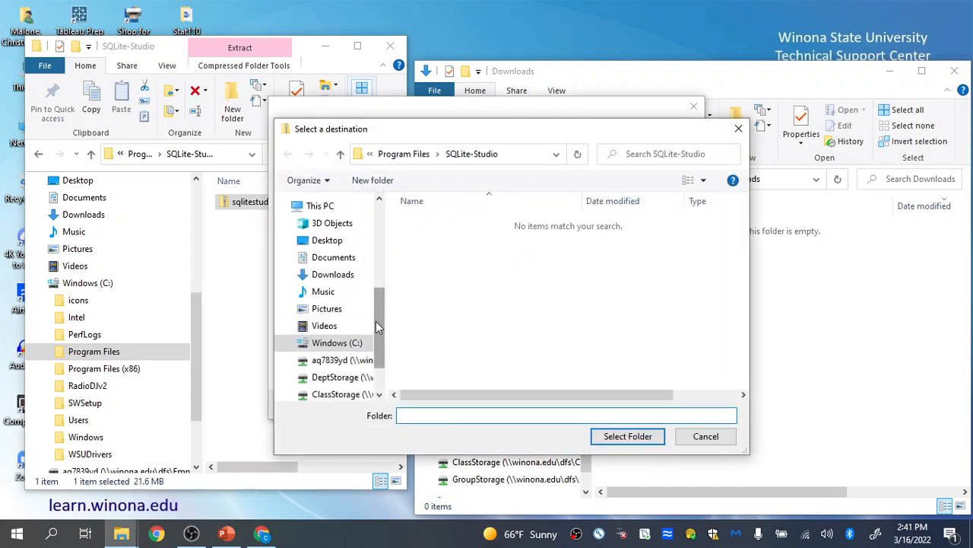
left_click(352, 347)
double_click(449, 265)
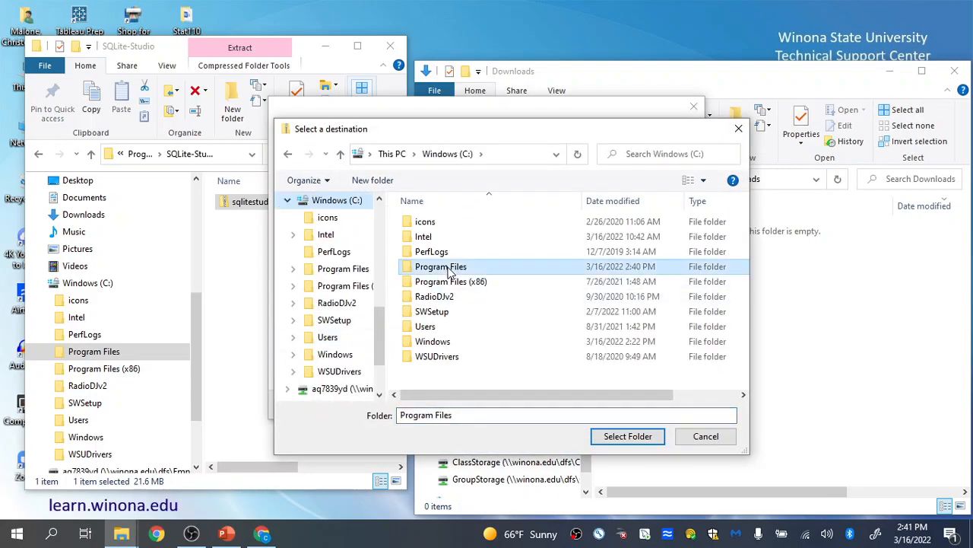
left_click_drag(746, 231, 736, 306)
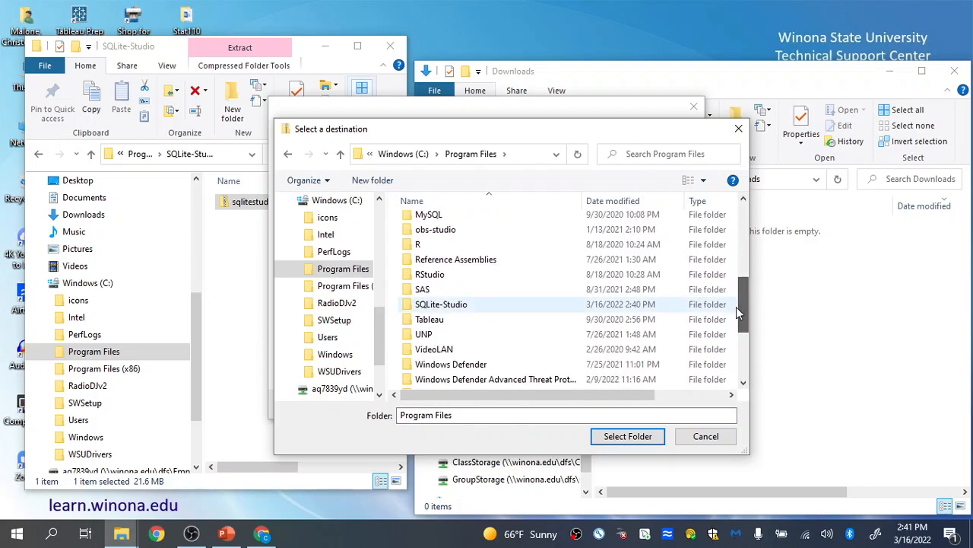
left_click(448, 308)
left_click(618, 445)
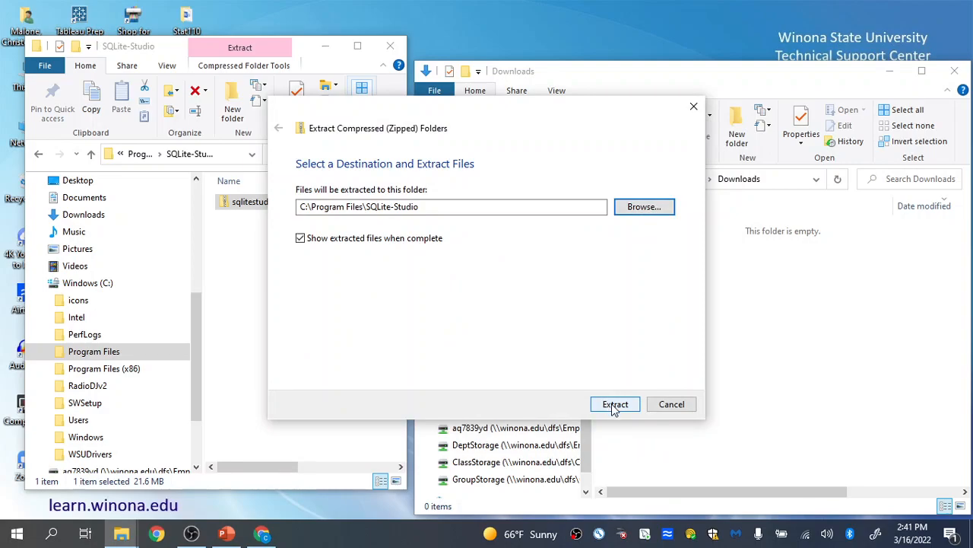
left_click(614, 405)
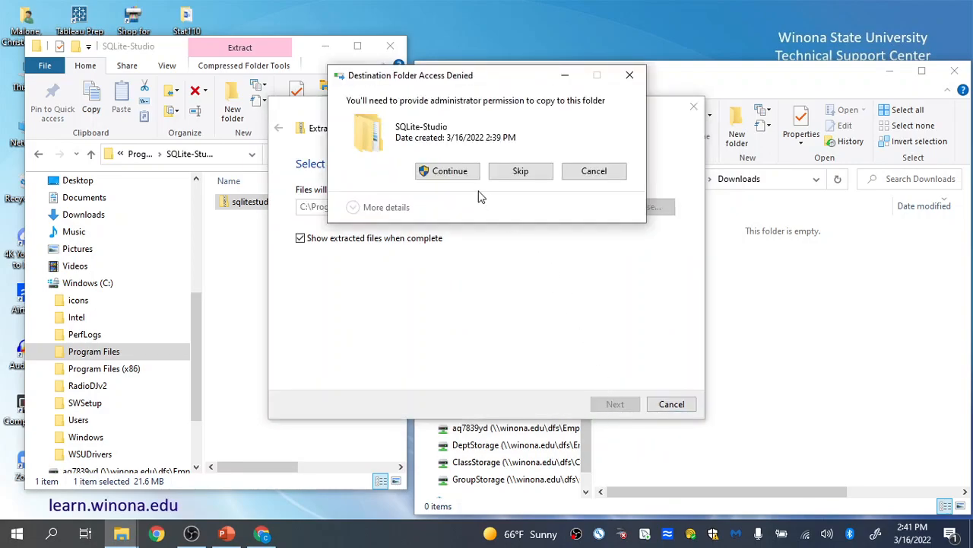
left_click(450, 171)
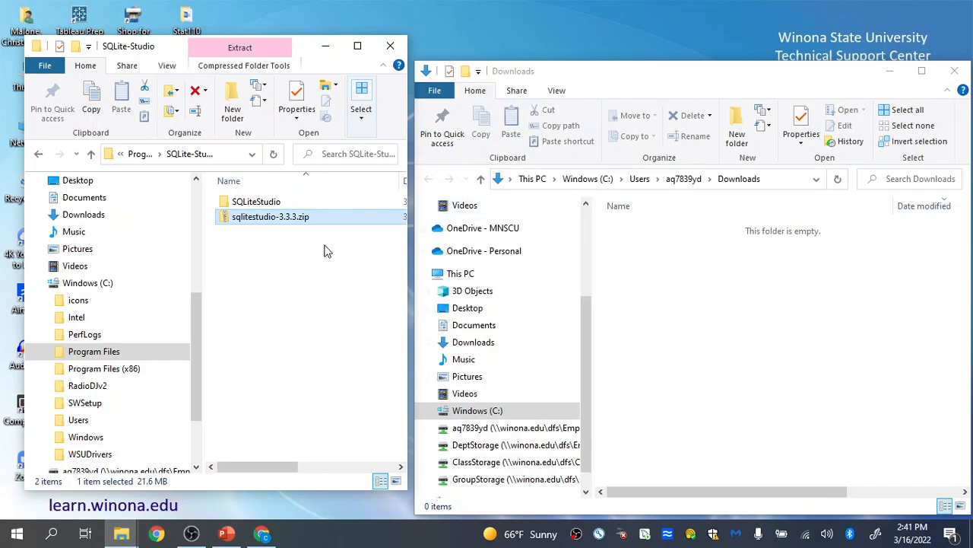
- Widen the SQLite-Studio window, open the extracted SQLiteStudio folder and locate SQLiteStudio.exe in it
left_click_drag(410, 137, 640, 137)
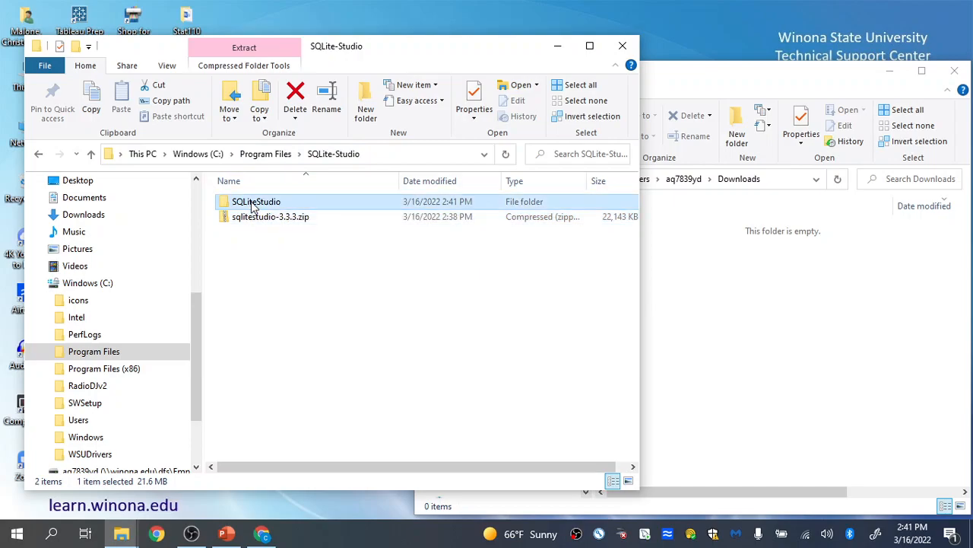
double_click(251, 203)
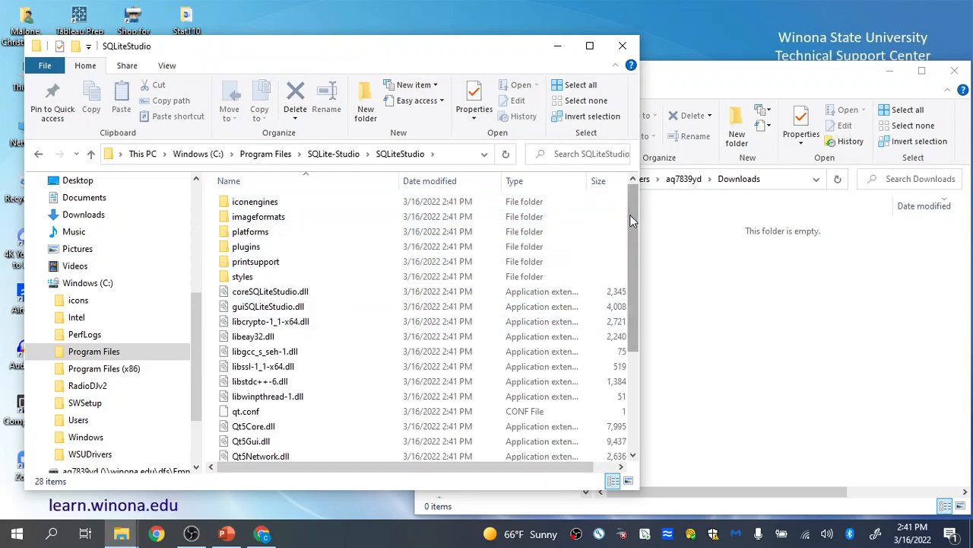
left_click_drag(632, 215, 625, 351)
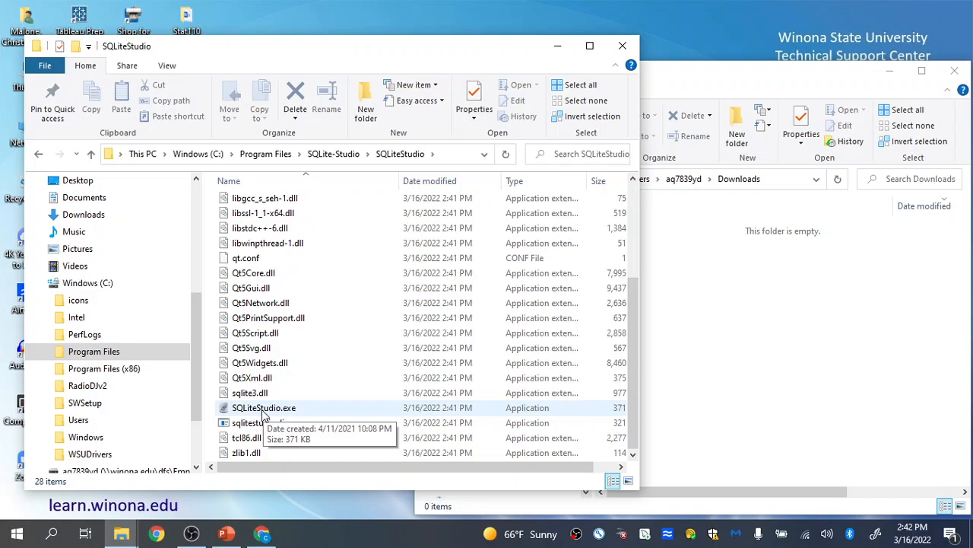
- Create a shortcut to SQLiteStudio.exe and accept placing it on the desktop
right_click(264, 413)
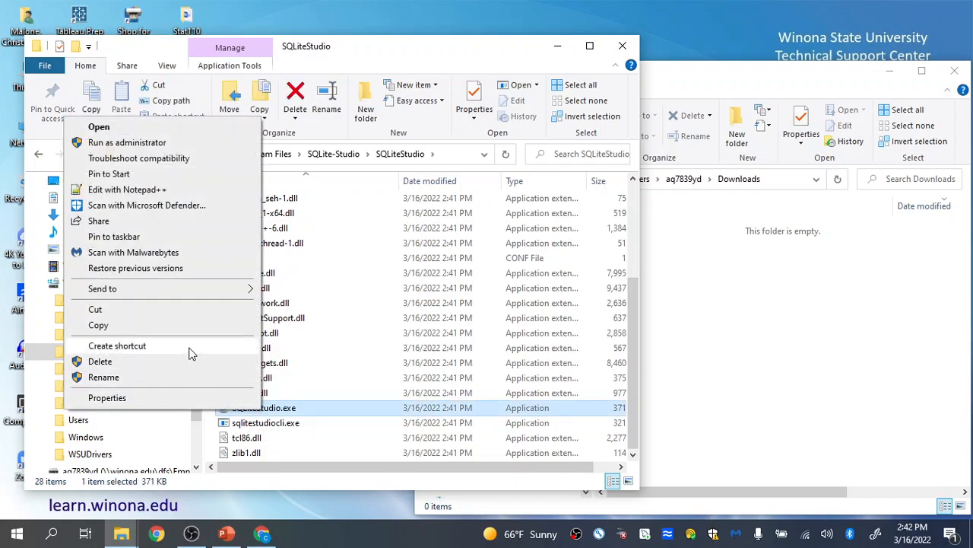
left_click(117, 346)
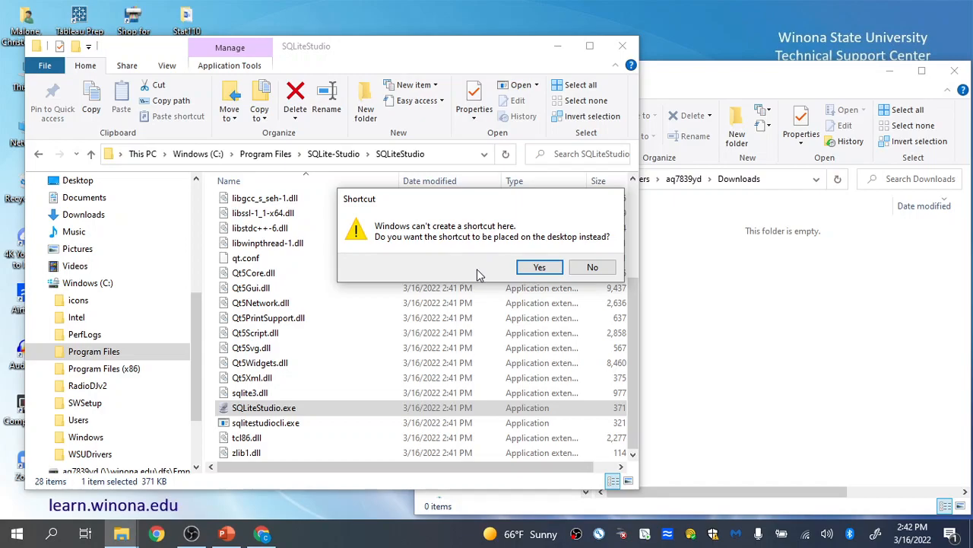
left_click(541, 267)
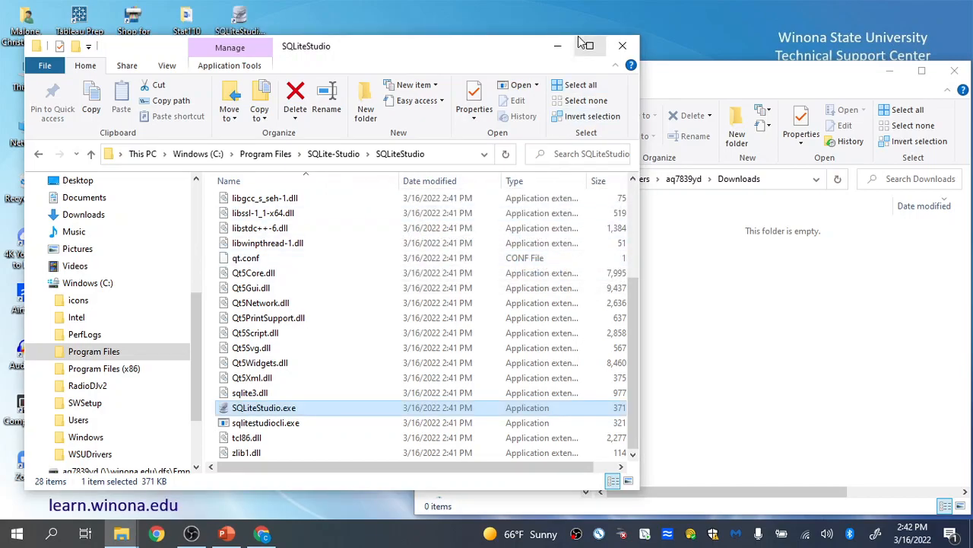
- Minimize the SQLiteStudio and Downloads folder windows and launch SQLiteStudio from its new desktop shortcut
left_click(559, 48)
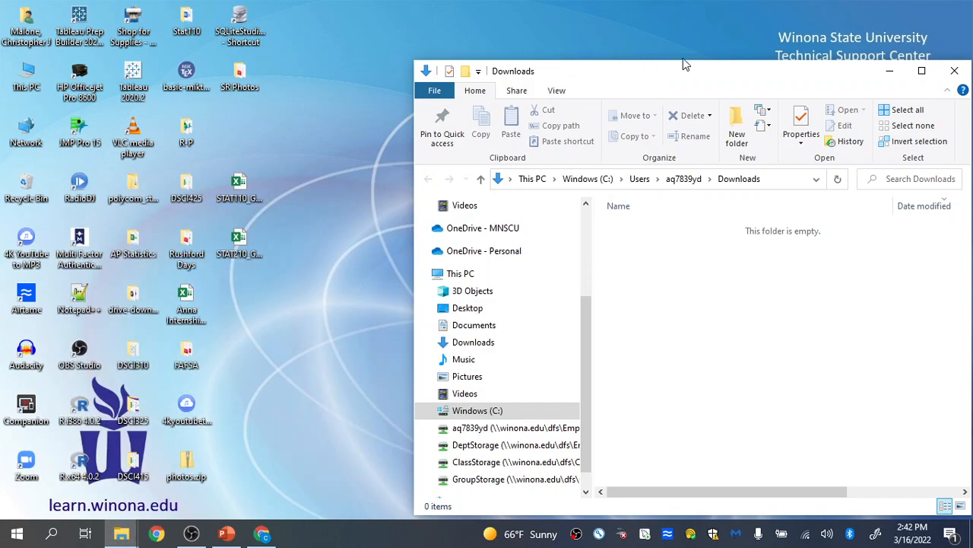
left_click(885, 74)
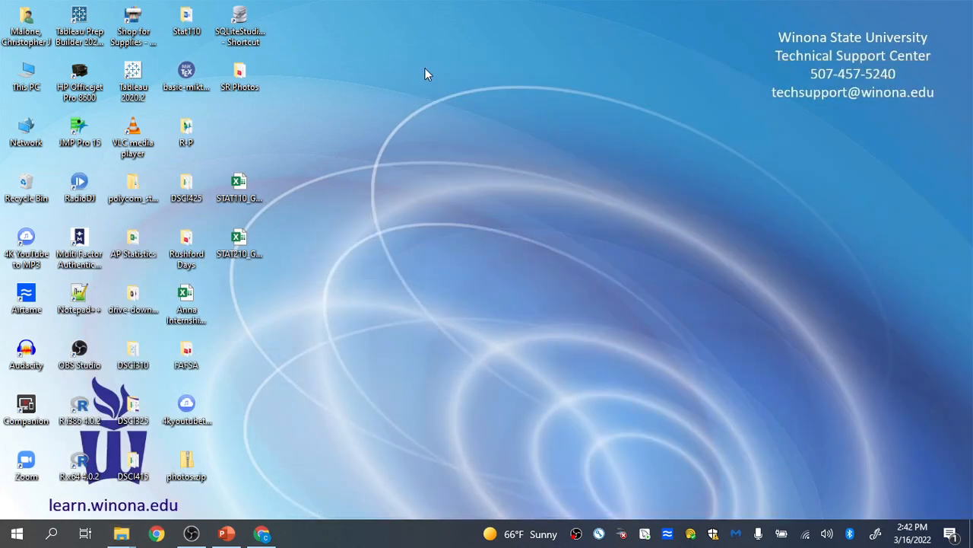
double_click(251, 43)
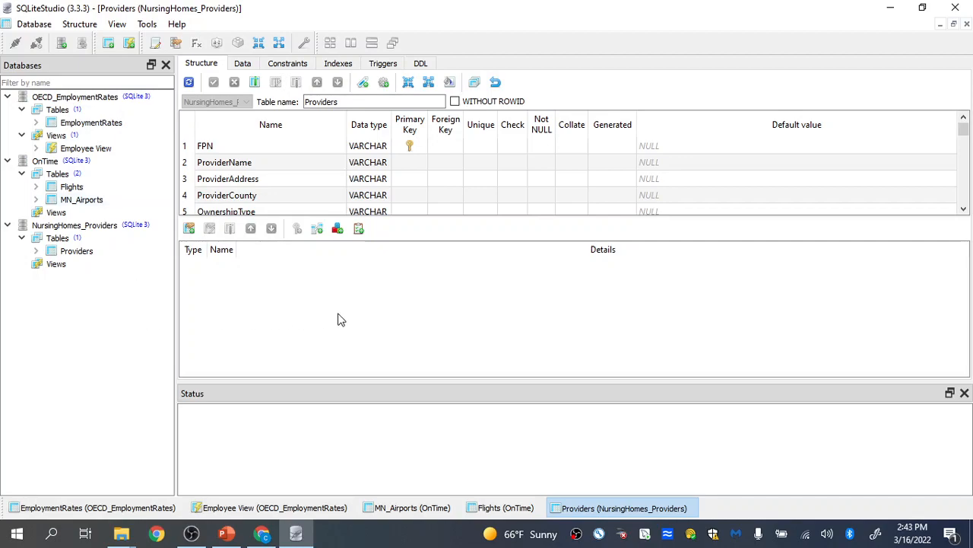
- Minimize SQLiteStudio and revisit the sqlitestudio.pl page in Chrome and the installation title slide in PowerPoint
left_click(891, 8)
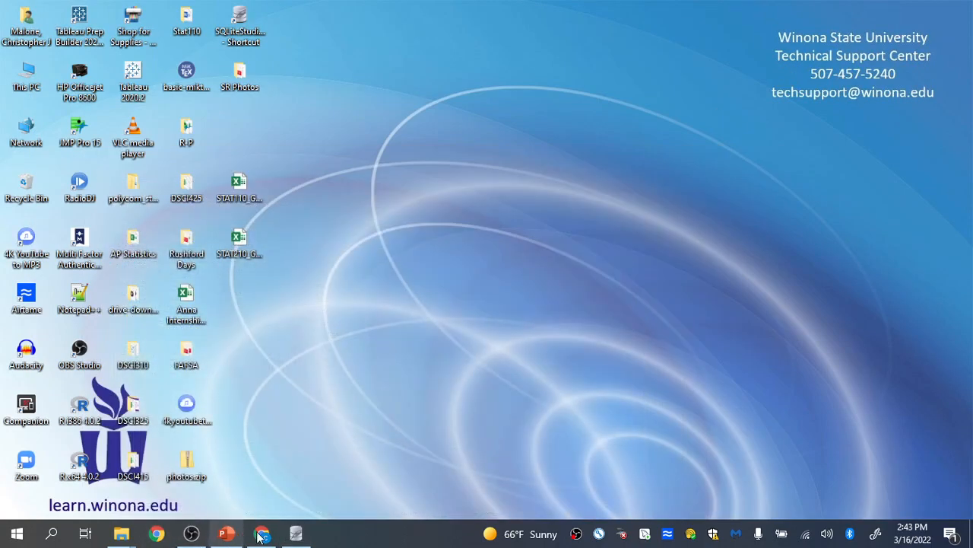
left_click(255, 534)
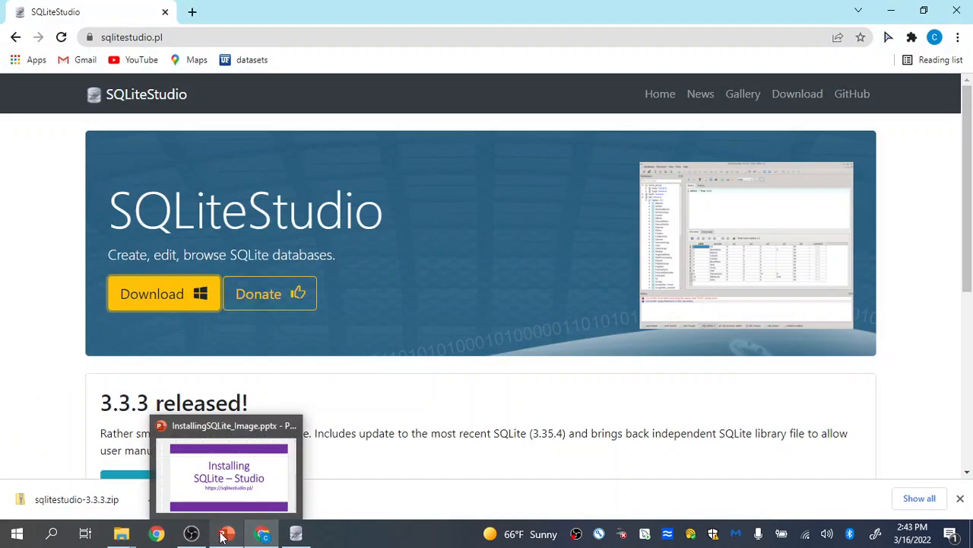
left_click(224, 534)
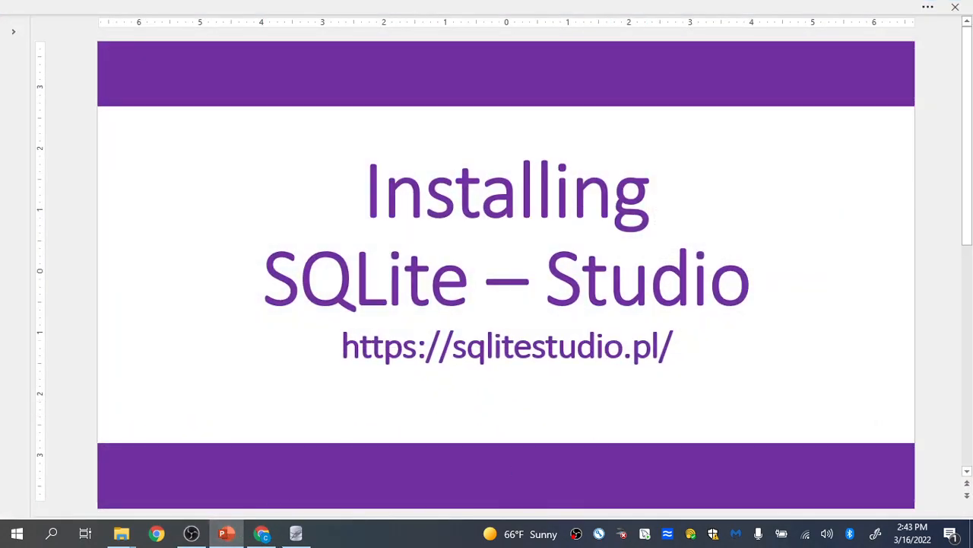
left_click(196, 536)
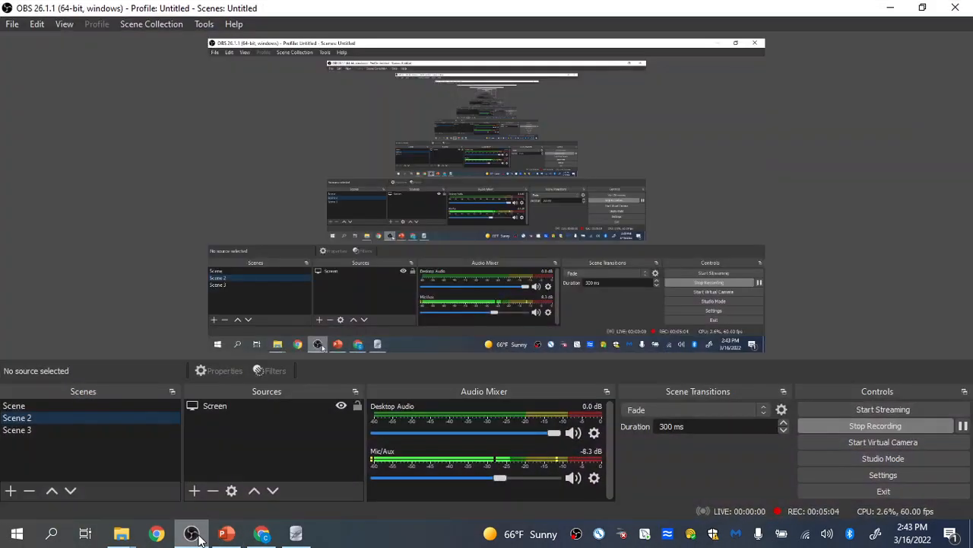